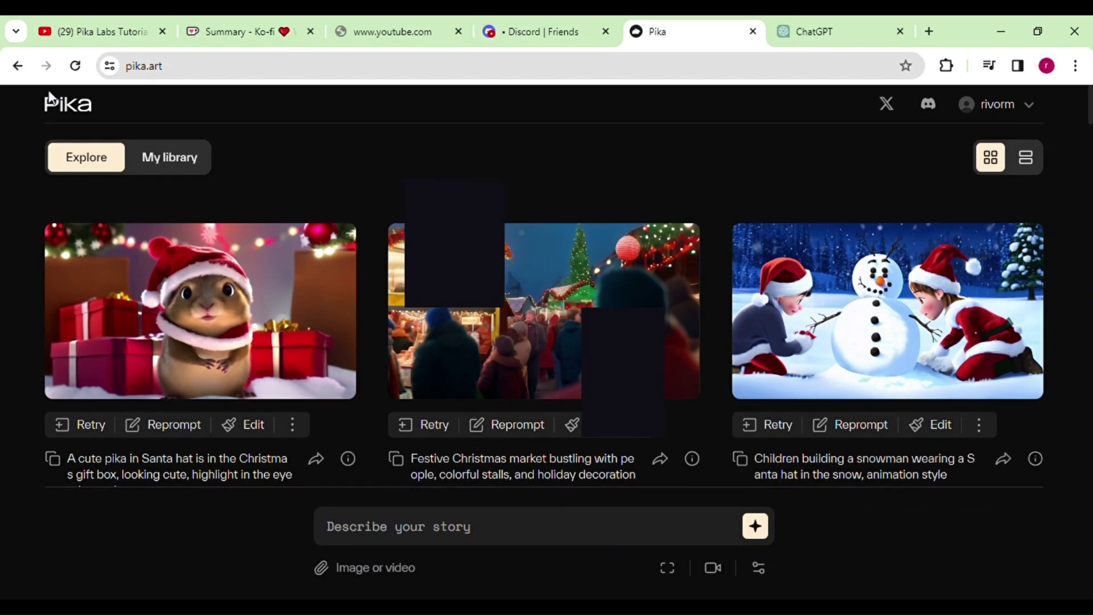
Scroll the Pika Explore feed and preview an example video card
{"action": "scroll", "coordinate": [544, 305], "scroll_direction": "down", "scroll_amount": 5}
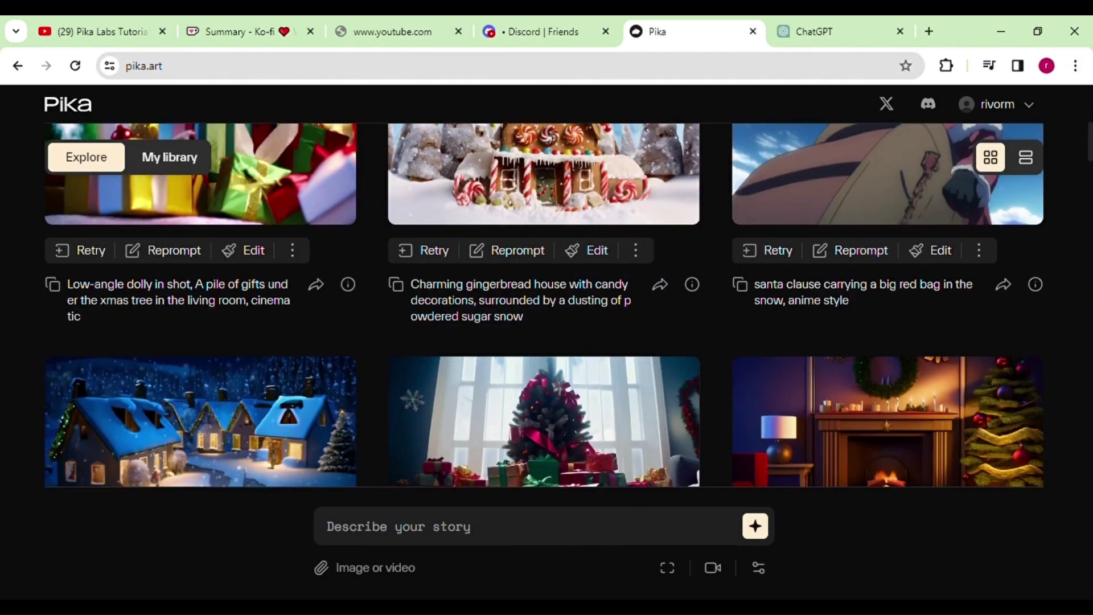
{"action": "scroll", "coordinate": [544, 304], "scroll_direction": "down", "scroll_amount": 3}
{"action": "mouse_move", "coordinate": [578, 300]}
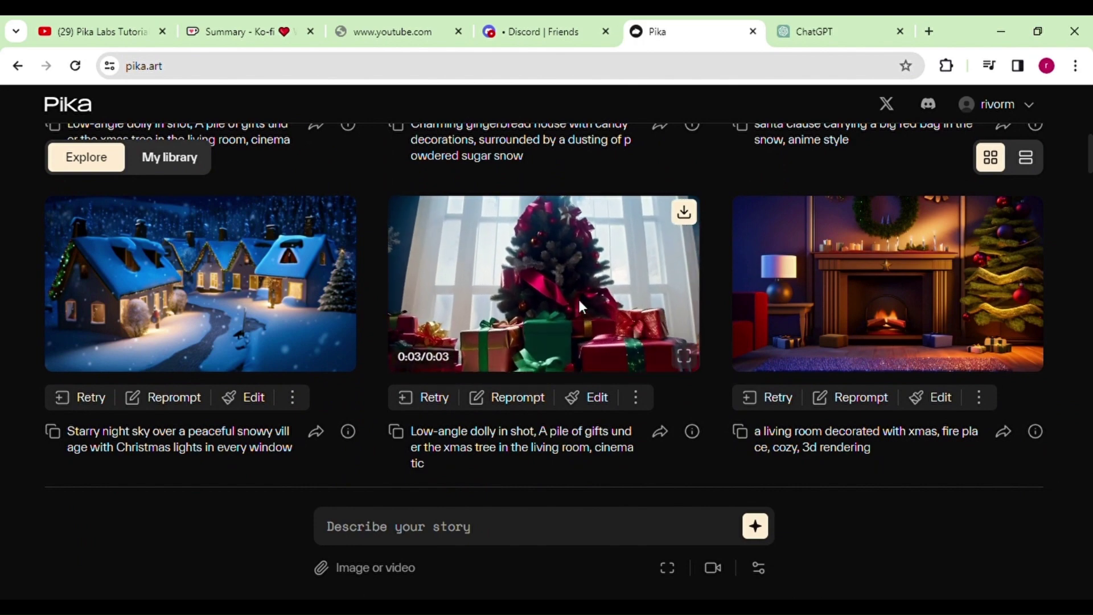
{"action": "scroll", "coordinate": [578, 299], "scroll_direction": "up", "scroll_amount": 10}
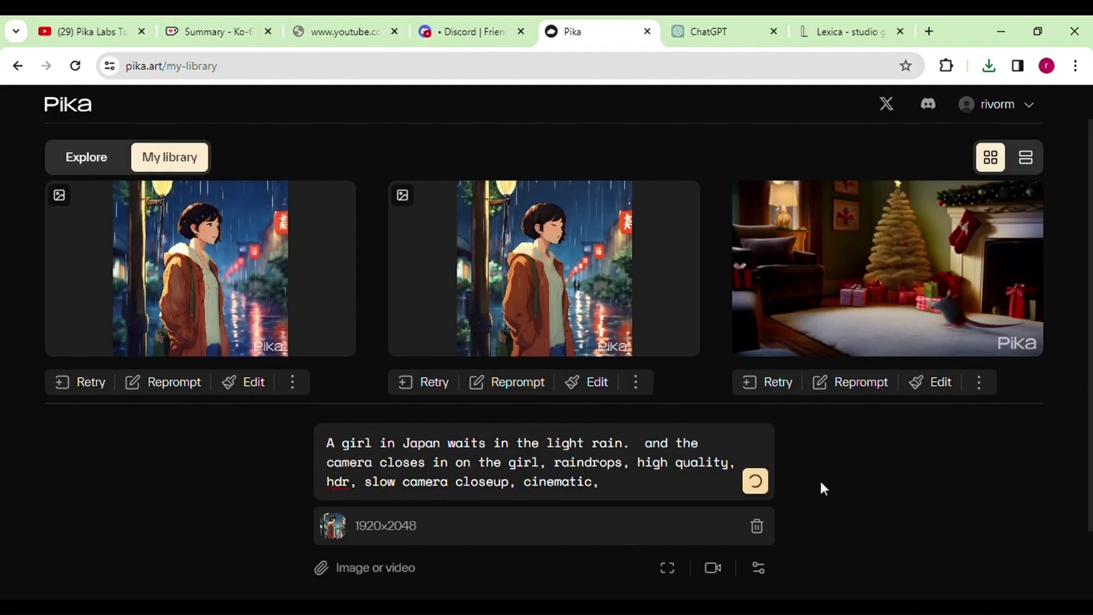
Start generating the girl-in-light-rain video from the attached image and prompt
{"action": "left_click", "coordinate": [755, 481]}
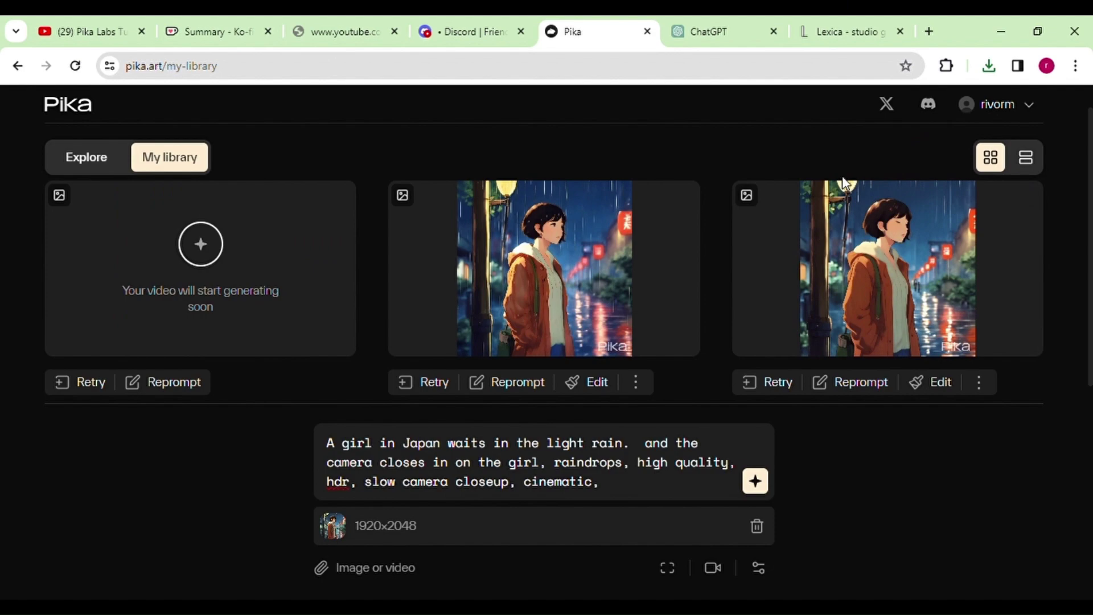
{"action": "scroll", "coordinate": [161, 265], "scroll_direction": "up", "scroll_amount": 5}
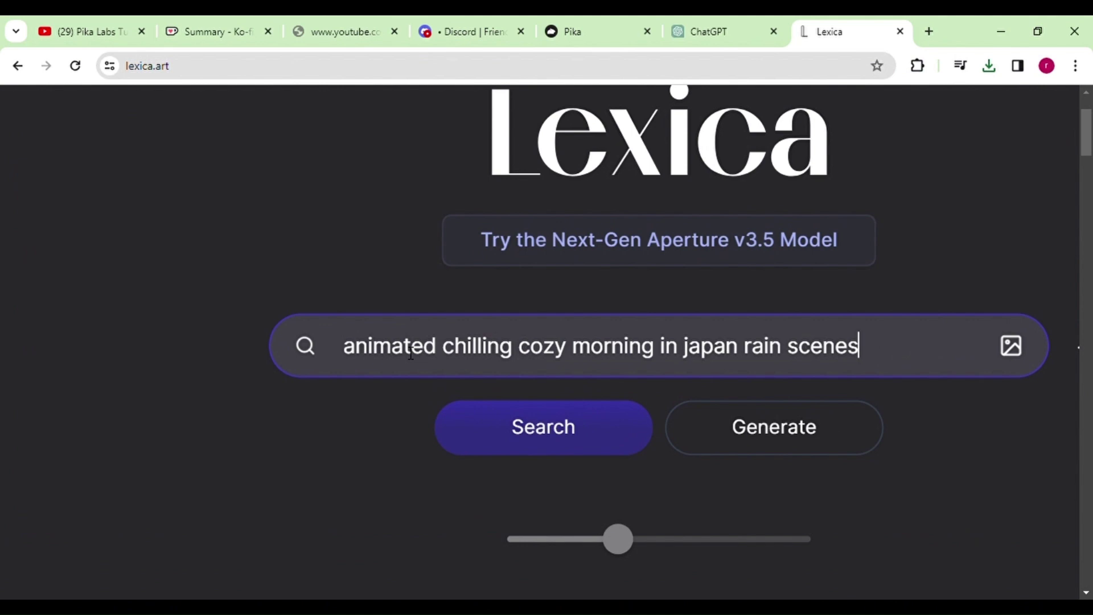
Search Lexica for 'animated chilling cozy morning in japan rain scenes', browse, then return to the studio ghibli search
{"action": "key", "text": "Return"}
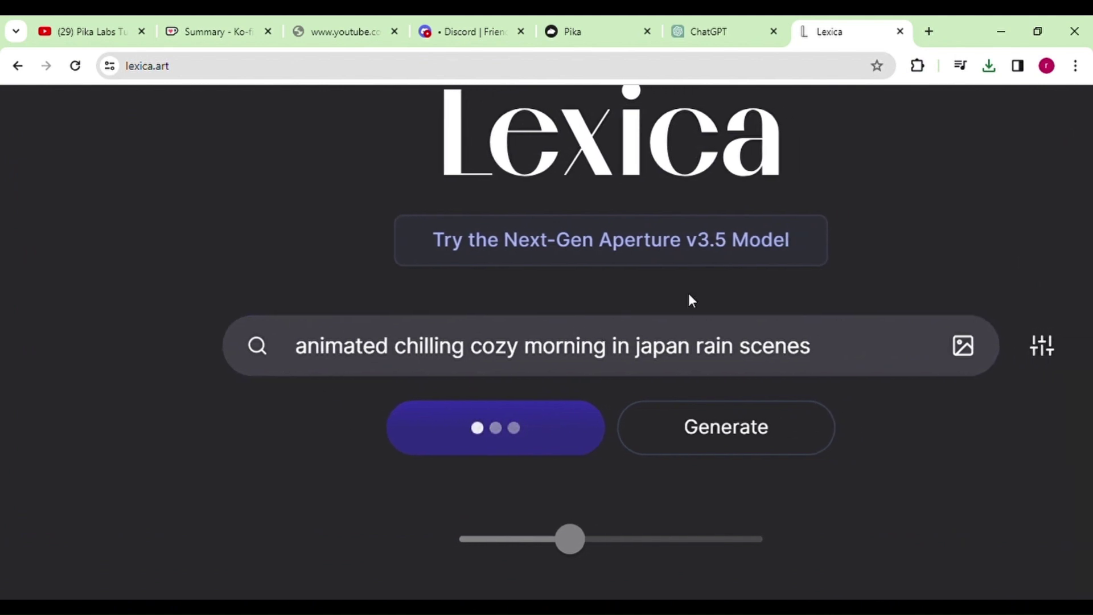
{"action": "left_click_drag", "start_coordinate": [1087, 139], "coordinate": [1088, 163]}
{"action": "scroll", "coordinate": [1087, 163], "scroll_direction": "down", "scroll_amount": 5}
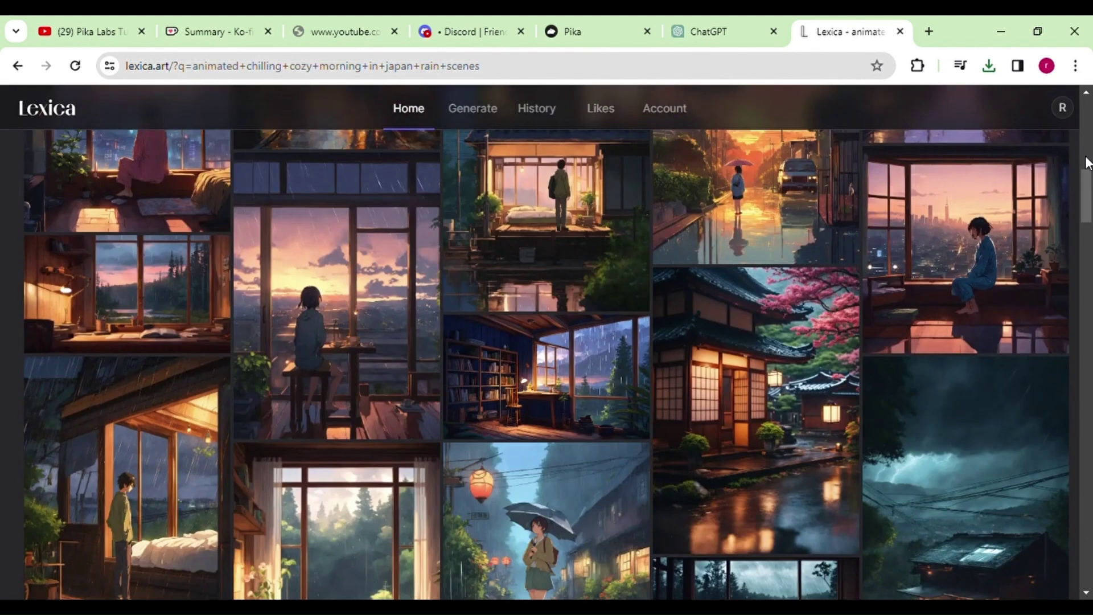
{"action": "scroll", "coordinate": [1087, 164], "scroll_direction": "down", "scroll_amount": 8}
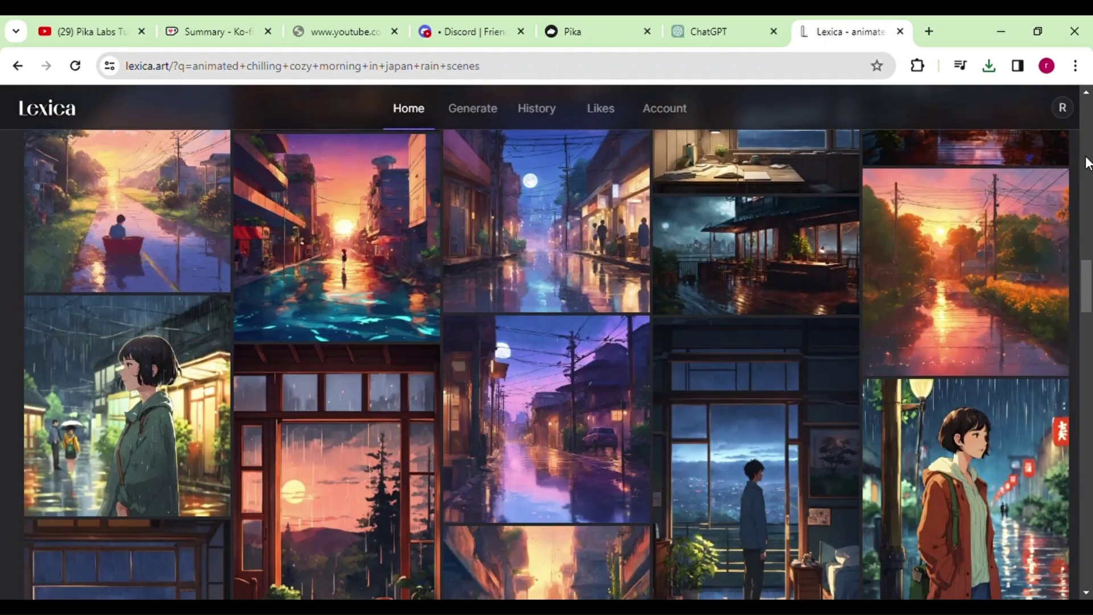
{"action": "key", "text": "alt+Left"}
{"action": "left_click_drag", "start_coordinate": [1087, 112], "coordinate": [1081, 221]}
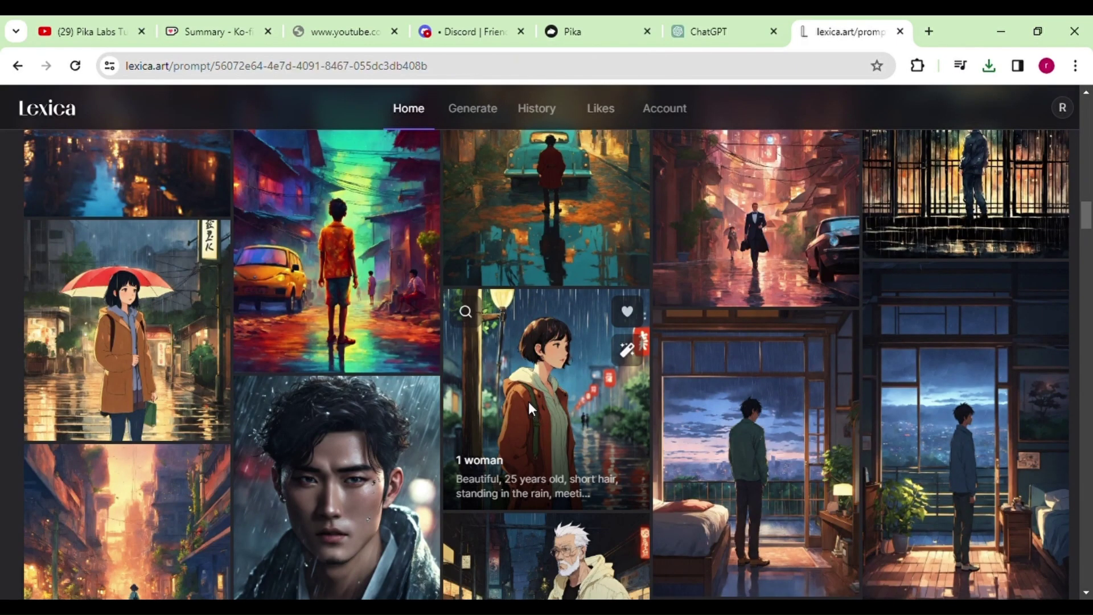
Open the short-haired woman rain image, view its second variation, and search 'studio ghibli style illustration'
{"action": "left_click", "coordinate": [529, 402]}
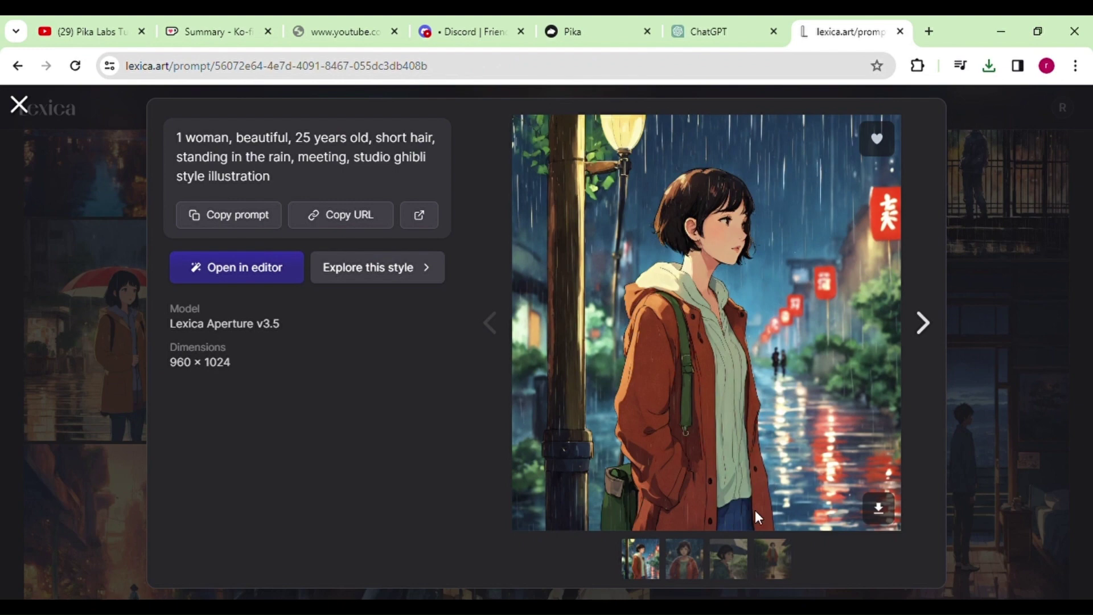
{"action": "left_click", "coordinate": [684, 561]}
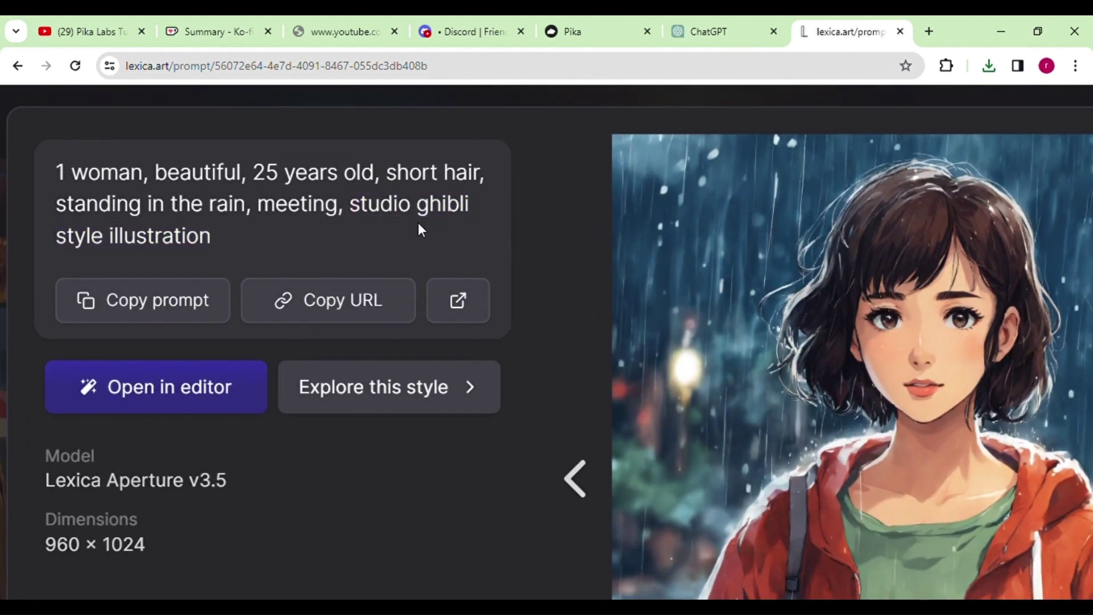
{"action": "left_click", "coordinate": [416, 221]}
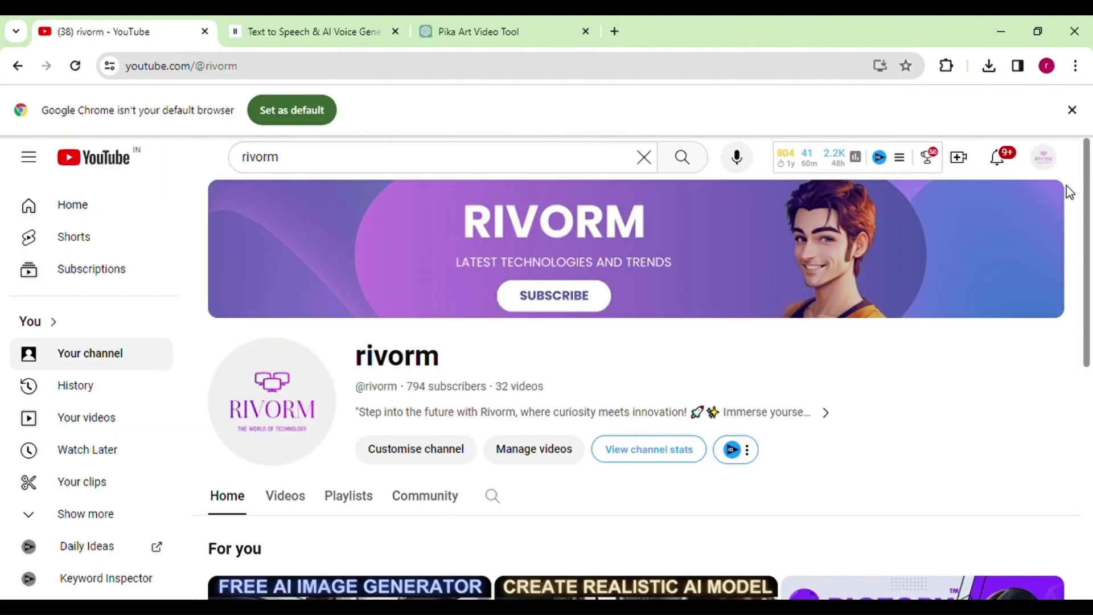
{"action": "scroll", "coordinate": [1086, 249], "scroll_direction": "down", "scroll_amount": 3}
{"action": "scroll", "coordinate": [1090, 319], "scroll_direction": "down", "scroll_amount": 2}
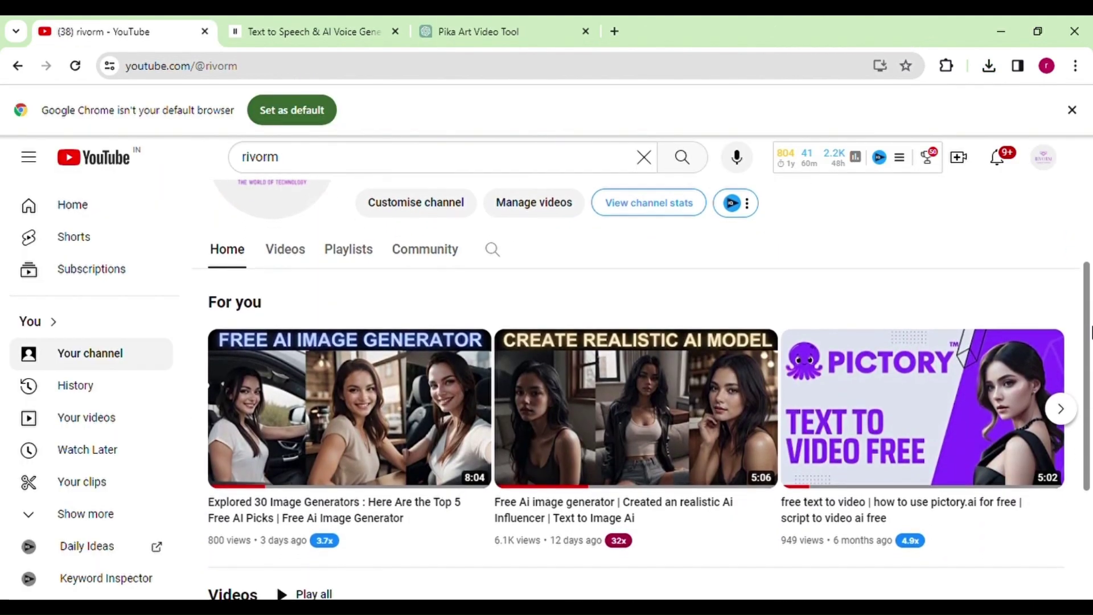
{"action": "left_click_drag", "start_coordinate": [1091, 335], "coordinate": [1074, 244]}
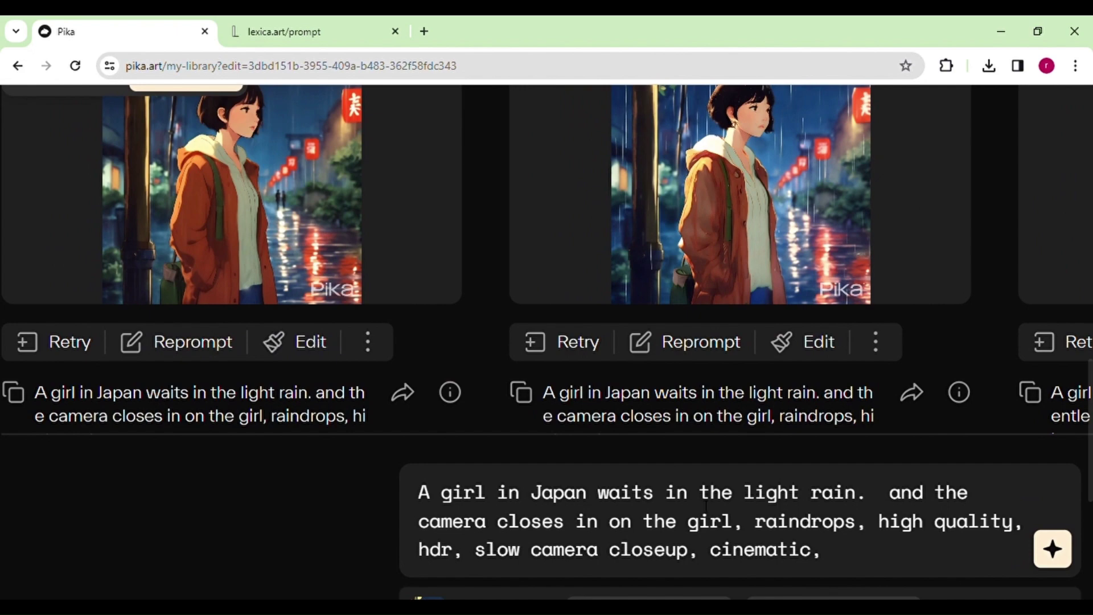
Expand the girl-in-rain image's canvas to a 16:9 frame
{"action": "scroll", "coordinate": [706, 506], "scroll_direction": "down", "scroll_amount": 2}
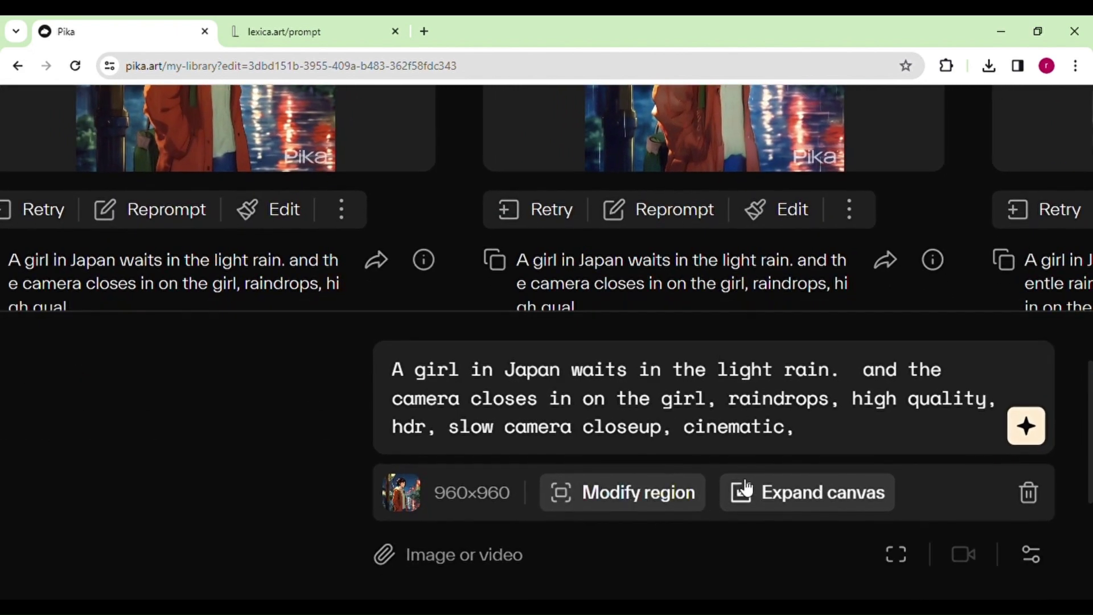
{"action": "scroll", "coordinate": [746, 488], "scroll_direction": "right", "scroll_amount": 3}
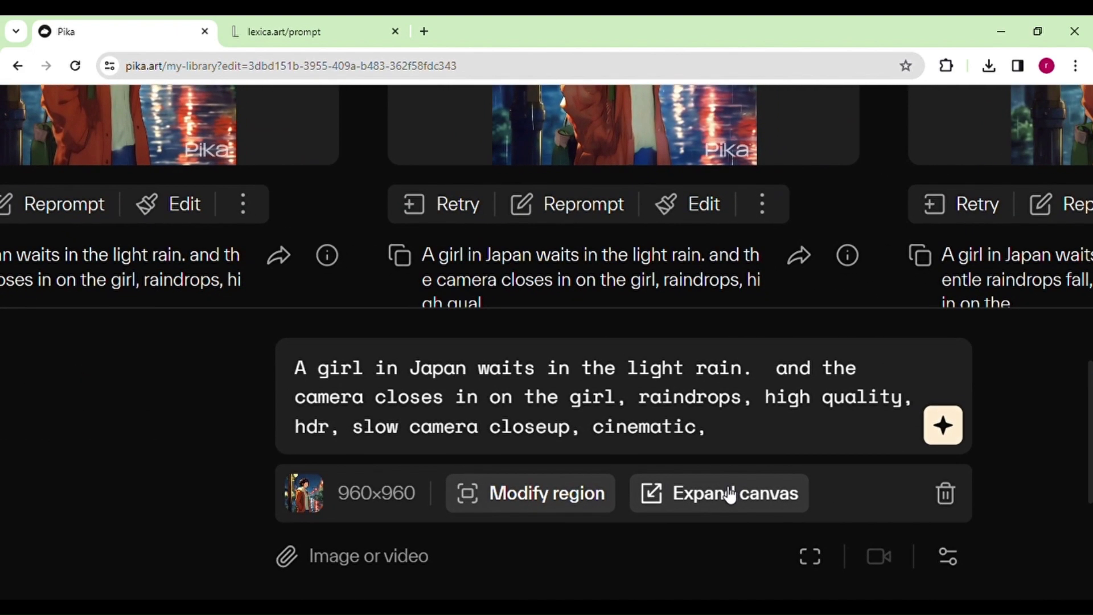
{"action": "left_click", "coordinate": [730, 495]}
{"action": "scroll", "coordinate": [740, 201], "scroll_direction": "up", "scroll_amount": 2}
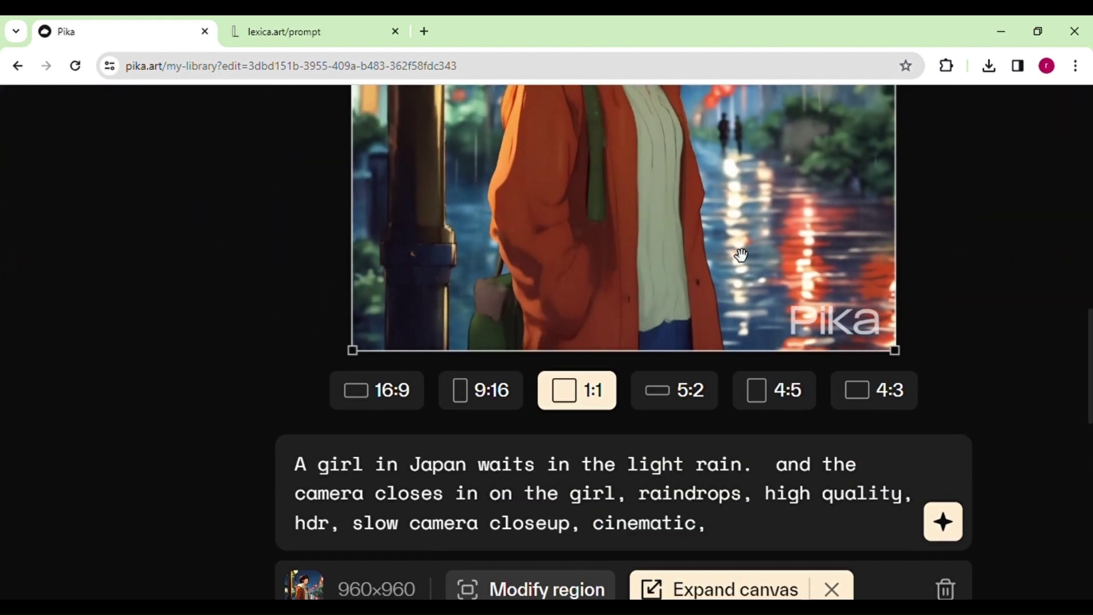
{"action": "key", "text": "ctrl+0"}
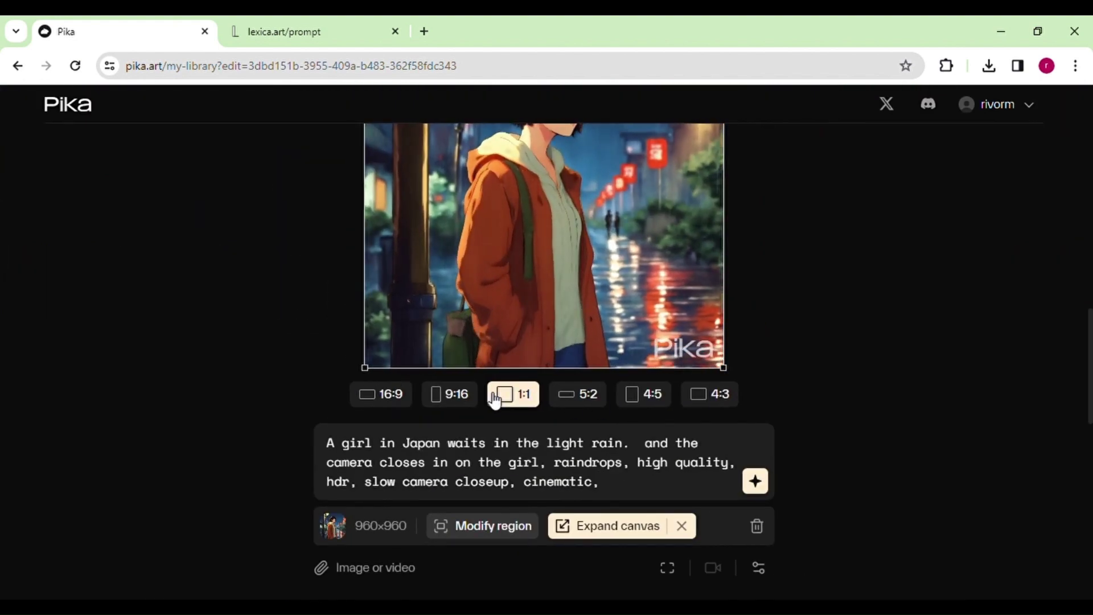
{"action": "left_click", "coordinate": [405, 400]}
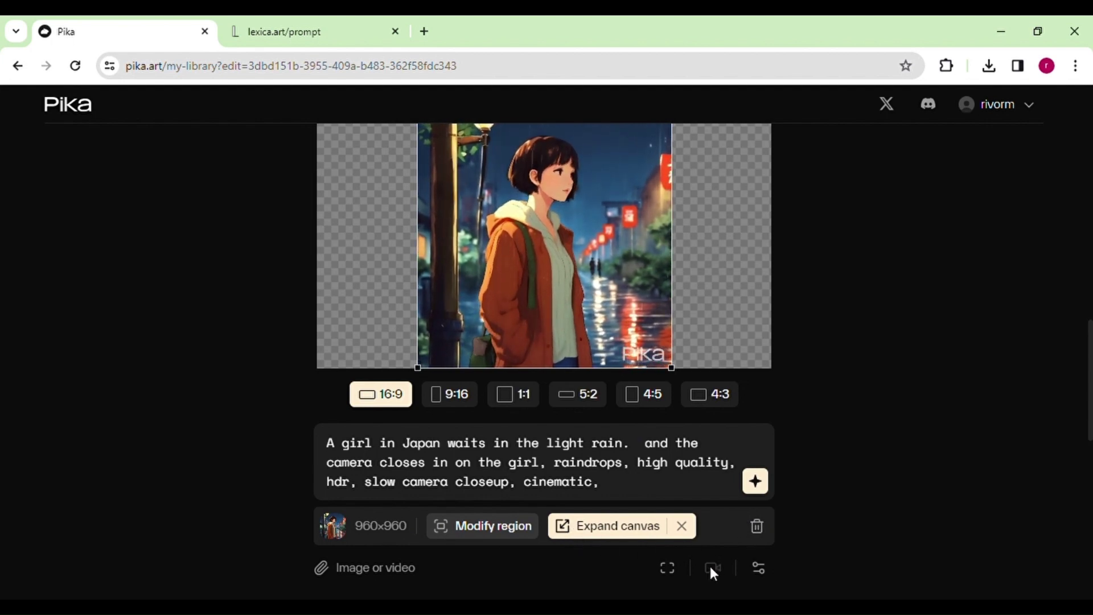
Review the Parameters and Aspect ratio settings, then generate the video
{"action": "left_click", "coordinate": [759, 569]}
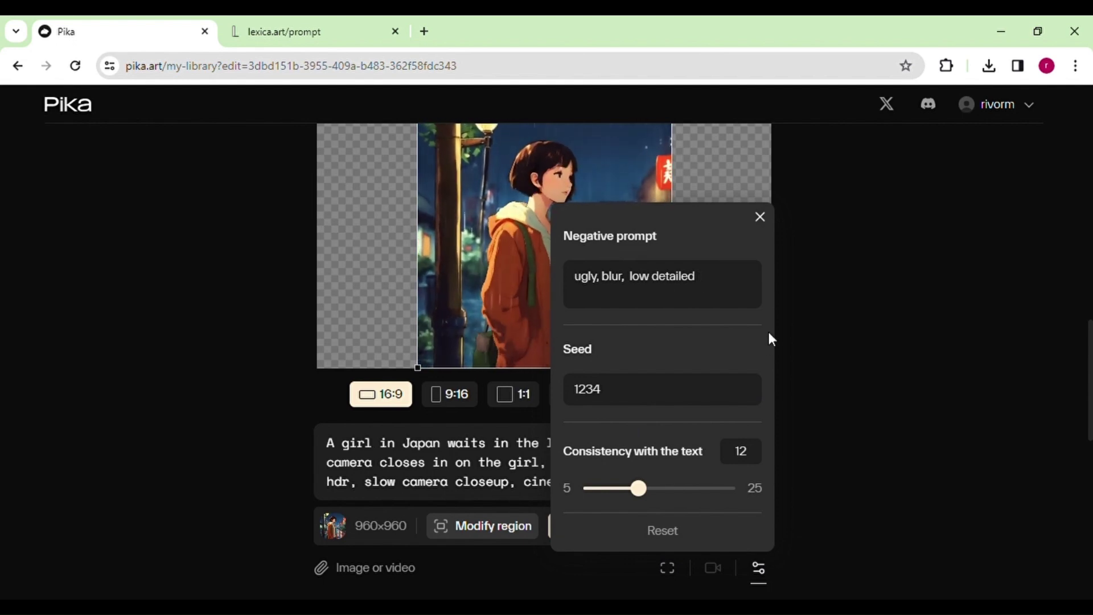
{"action": "left_click", "coordinate": [668, 565]}
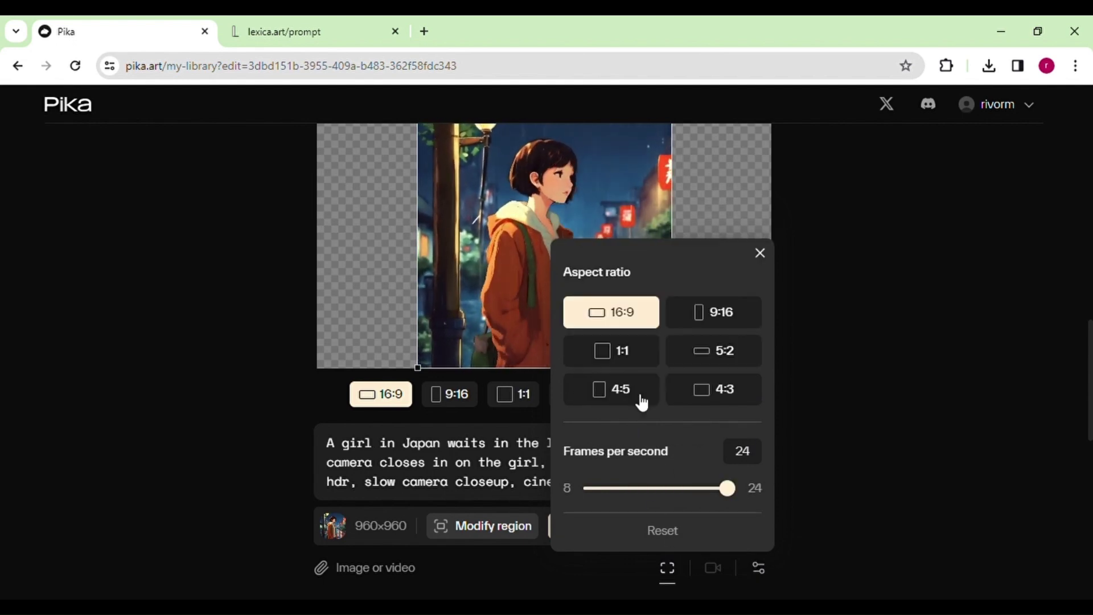
{"action": "left_click", "coordinate": [456, 568]}
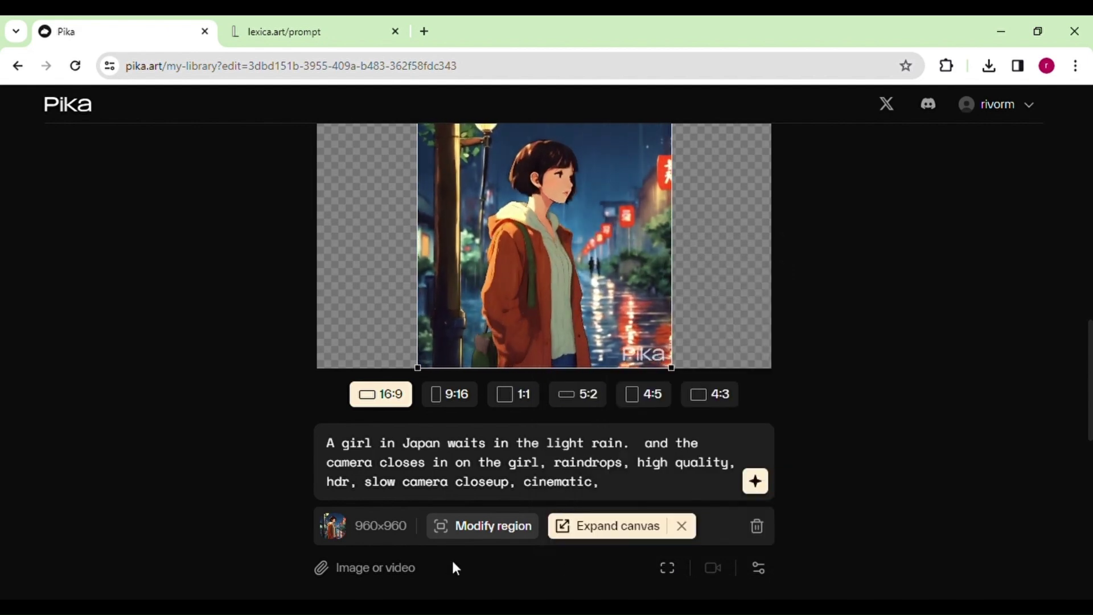
{"action": "left_click", "coordinate": [756, 481]}
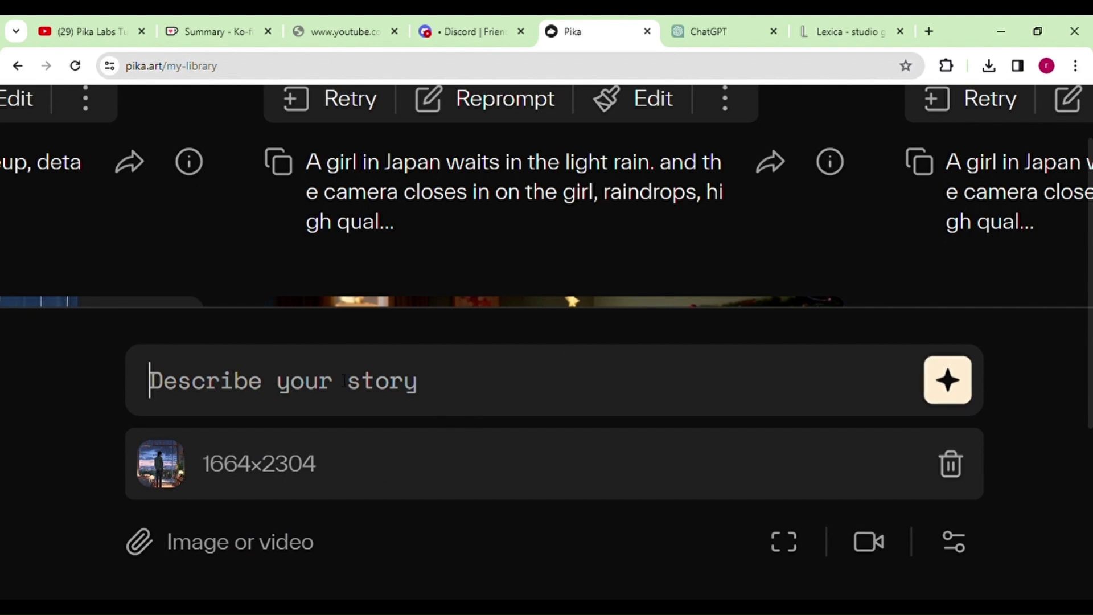
Paste the 'slow rain, slow camera closeup, cinematic, realistic' prompt into the story box
{"action": "type", "text": "raining outside slow camera closeup, detailed less movement , cinematic"}
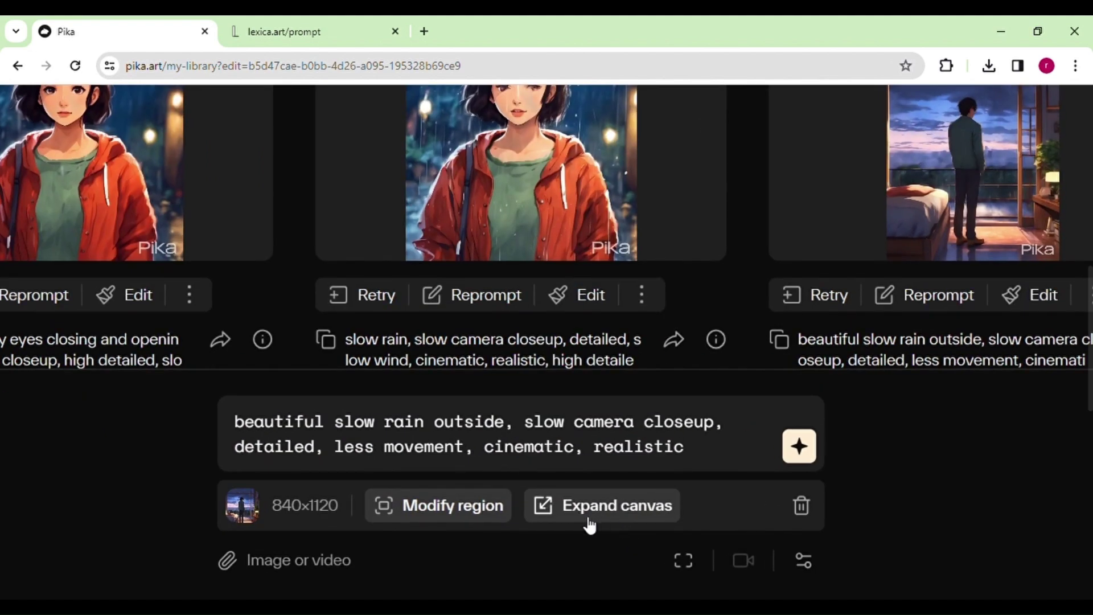
Expand the rainy bedroom image to 16:9 after trying 9:16 and 5:2, and generate
{"action": "left_click", "coordinate": [631, 510]}
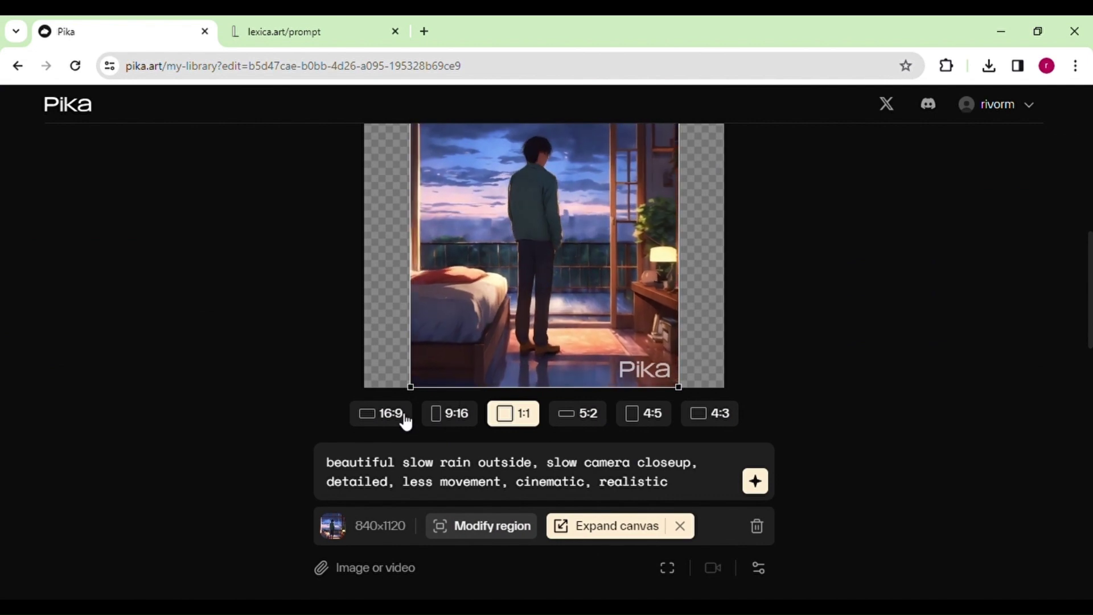
{"action": "left_click", "coordinate": [432, 421]}
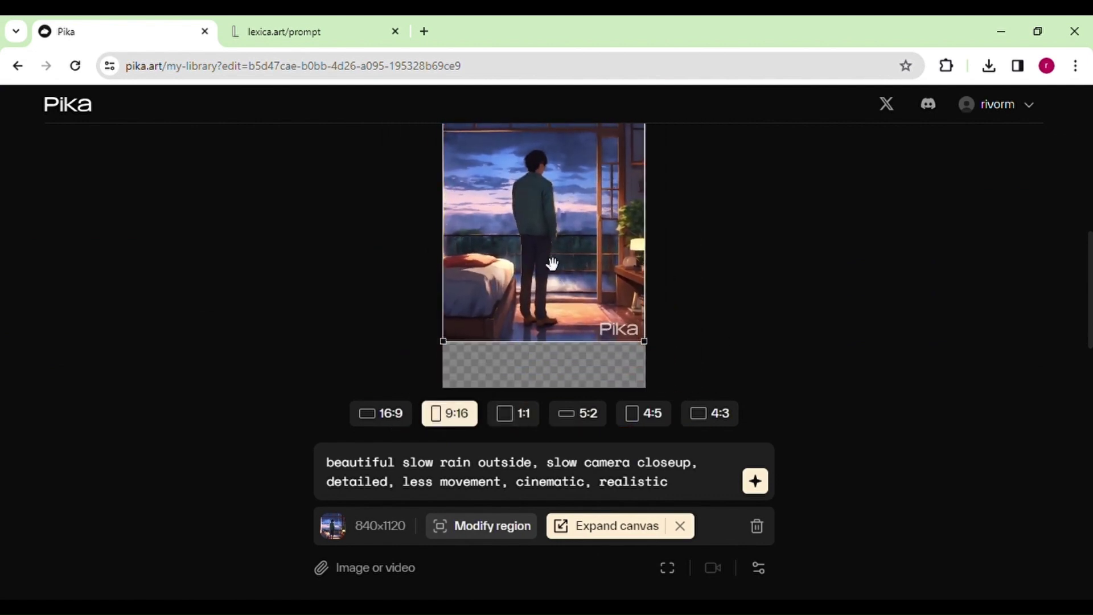
{"action": "left_click", "coordinate": [577, 415]}
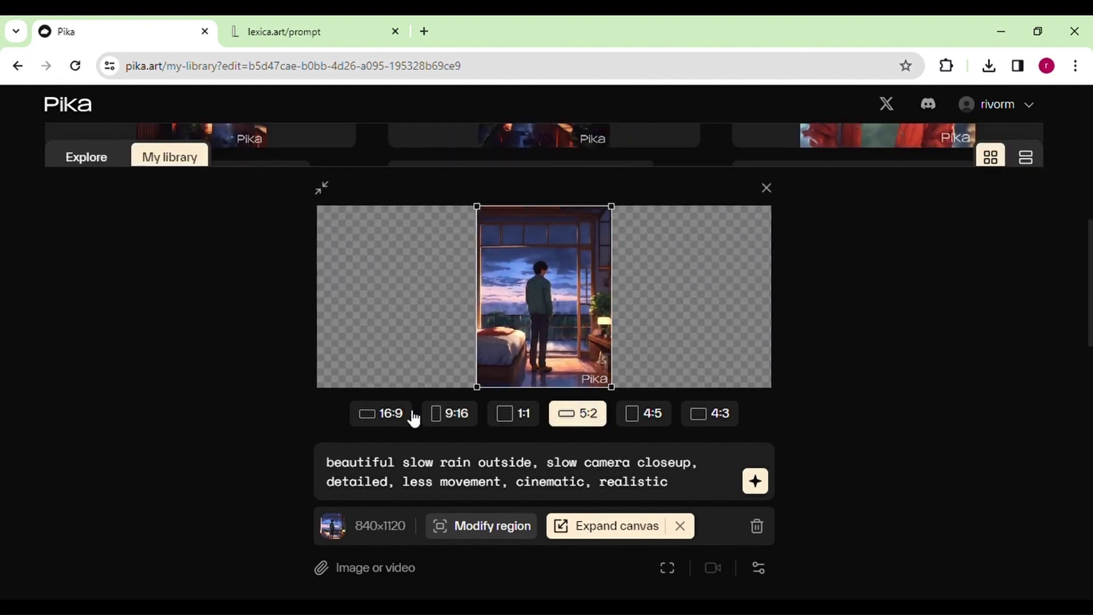
{"action": "left_click", "coordinate": [397, 422]}
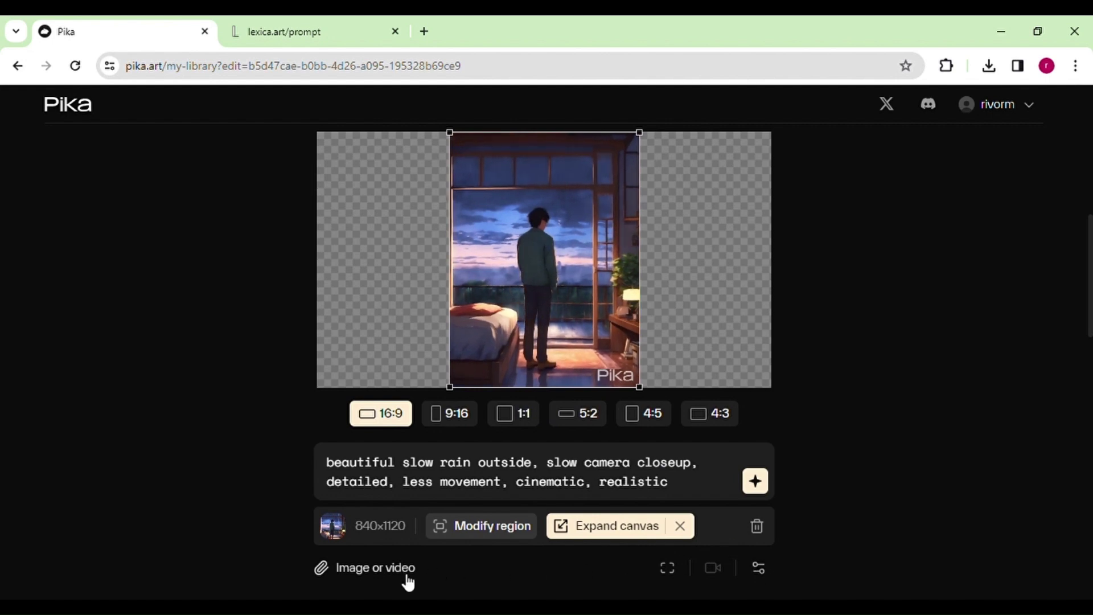
{"action": "scroll", "coordinate": [763, 486], "scroll_direction": "up", "scroll_amount": 3}
{"action": "left_click", "coordinate": [770, 487]}
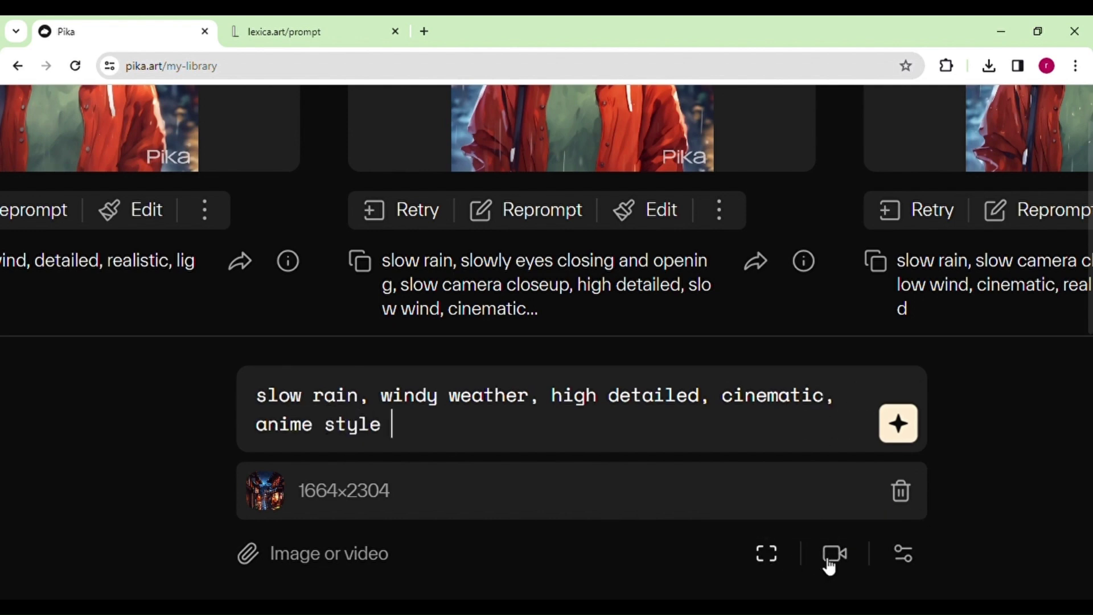
Turn off Rotate counter-clockwise to keep only Zoom in, and show the negative-prompt parameters
{"action": "left_click", "coordinate": [835, 564]}
{"action": "scroll", "coordinate": [751, 307], "scroll_direction": "up", "scroll_amount": 1}
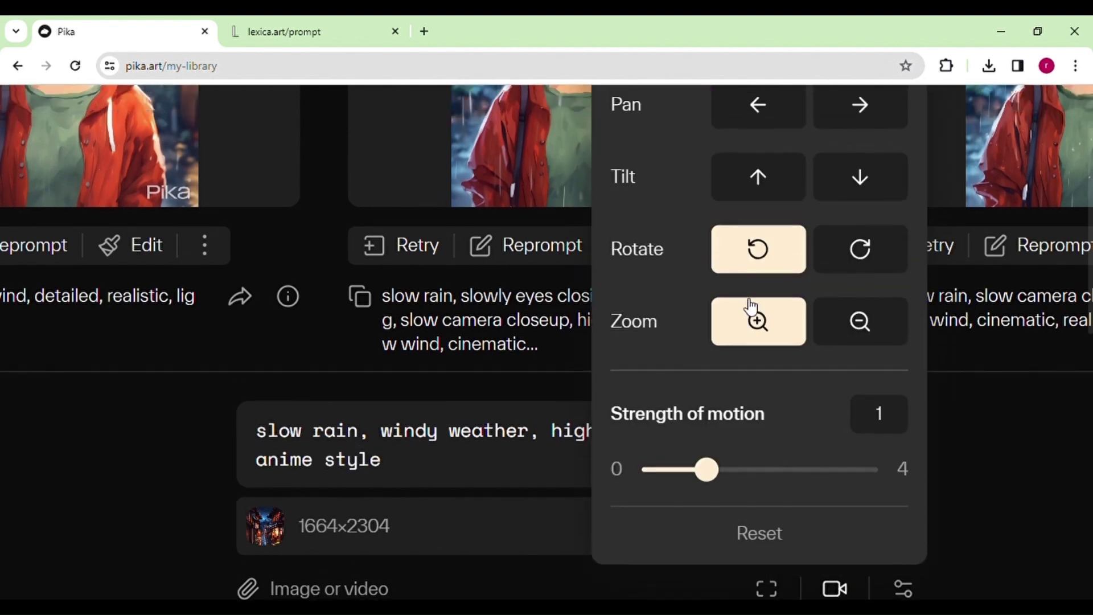
{"action": "left_click", "coordinate": [765, 293]}
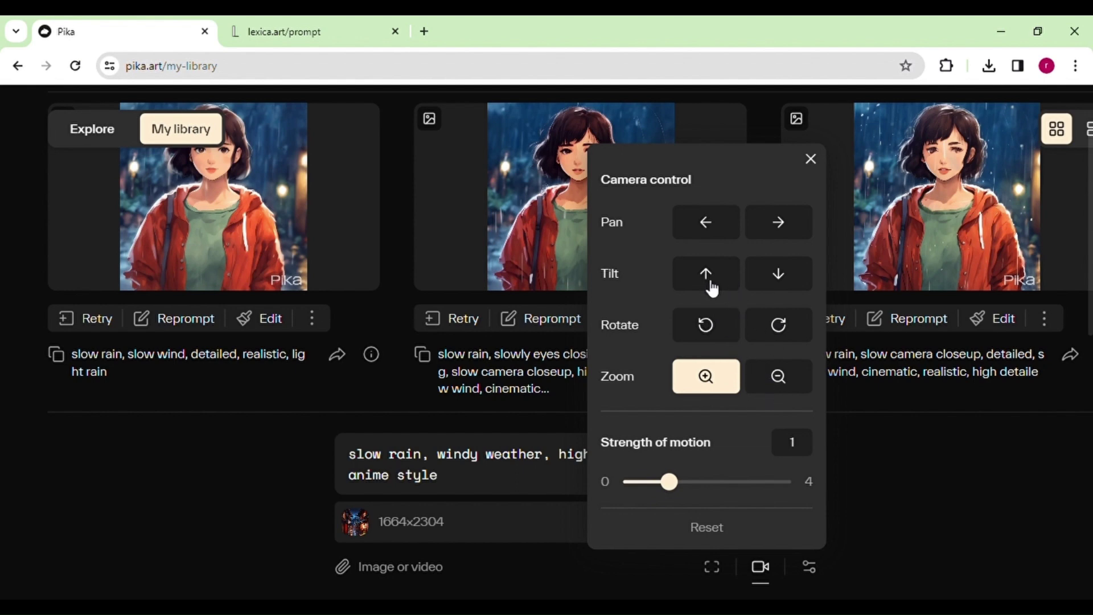
{"action": "left_click", "coordinate": [808, 570]}
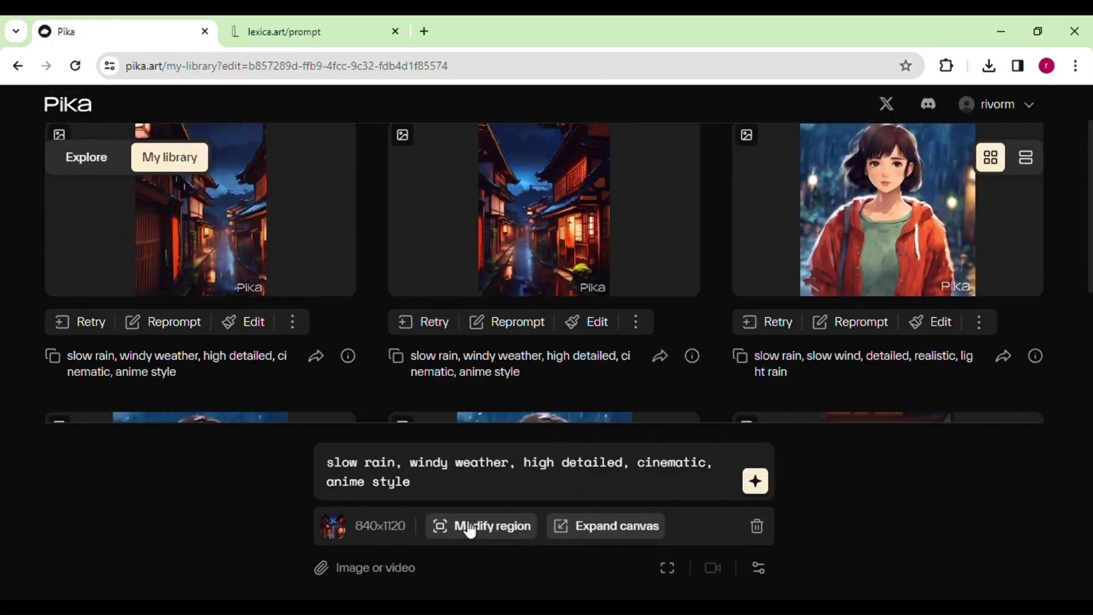
Try Modify region on the alley image, then switch to Expand canvas and reposition it
{"action": "left_click", "coordinate": [469, 524]}
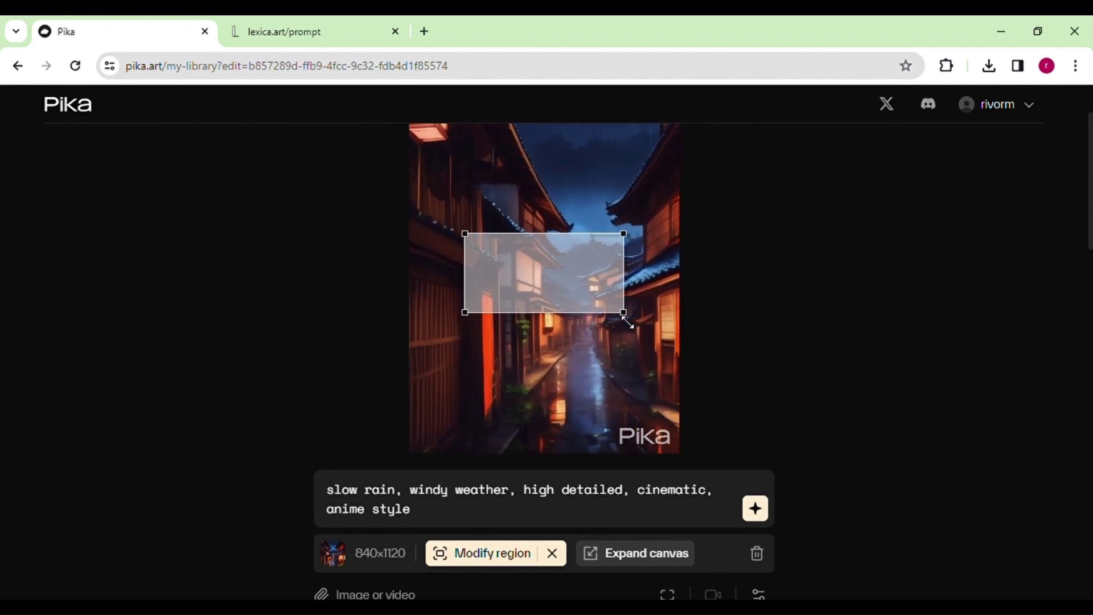
{"action": "left_click_drag", "start_coordinate": [628, 322], "coordinate": [672, 399]}
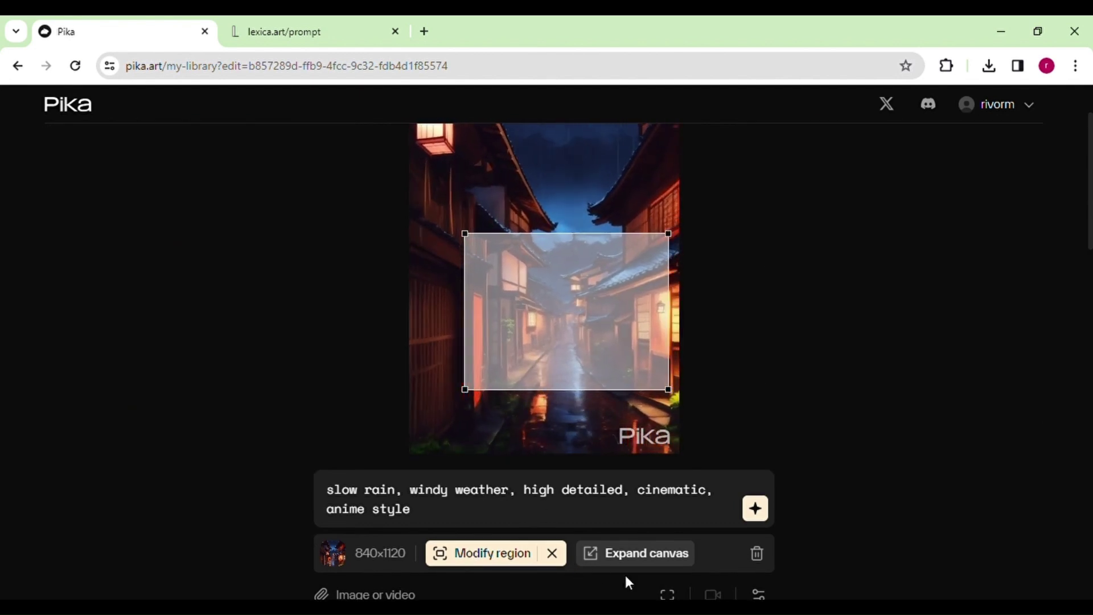
{"action": "left_click", "coordinate": [640, 555]}
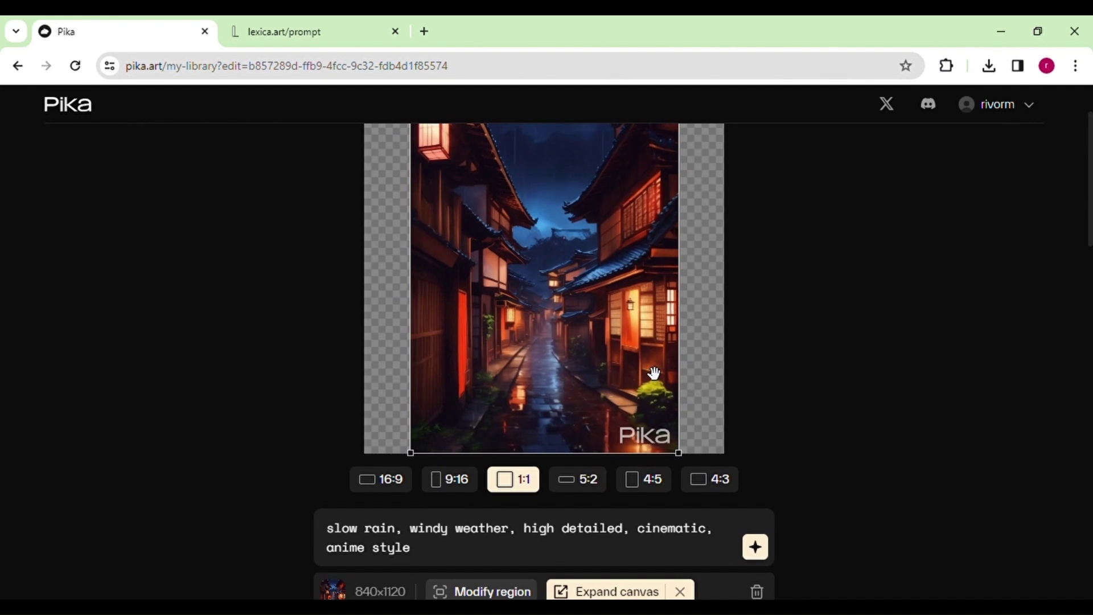
{"action": "left_click_drag", "start_coordinate": [654, 372], "coordinate": [640, 366]}
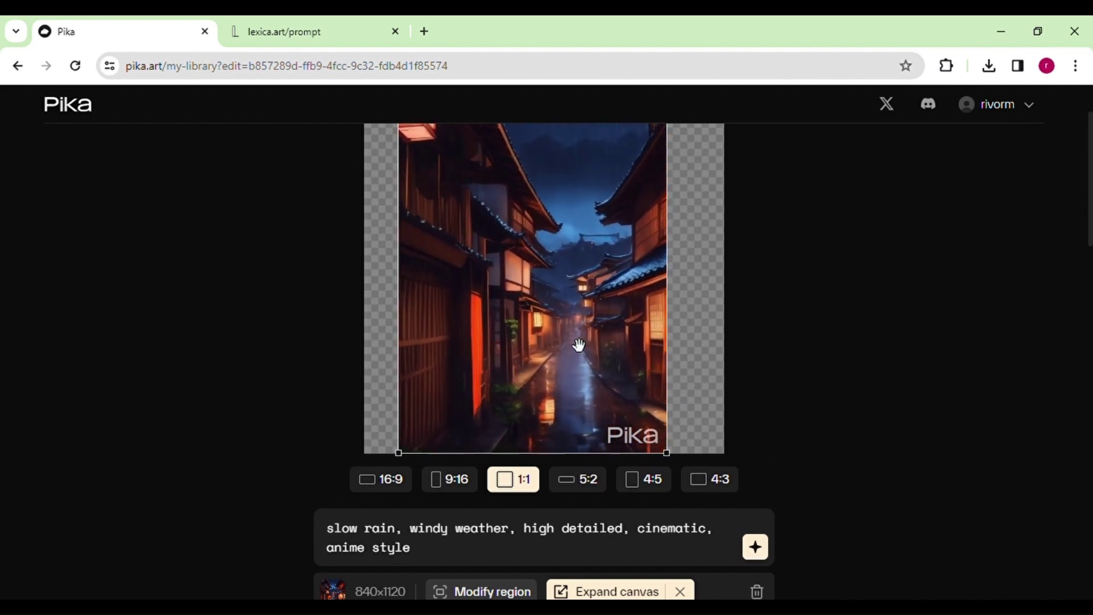
{"action": "left_click_drag", "start_coordinate": [579, 345], "coordinate": [588, 353]}
{"action": "scroll", "coordinate": [583, 348], "scroll_direction": "up", "scroll_amount": 1}
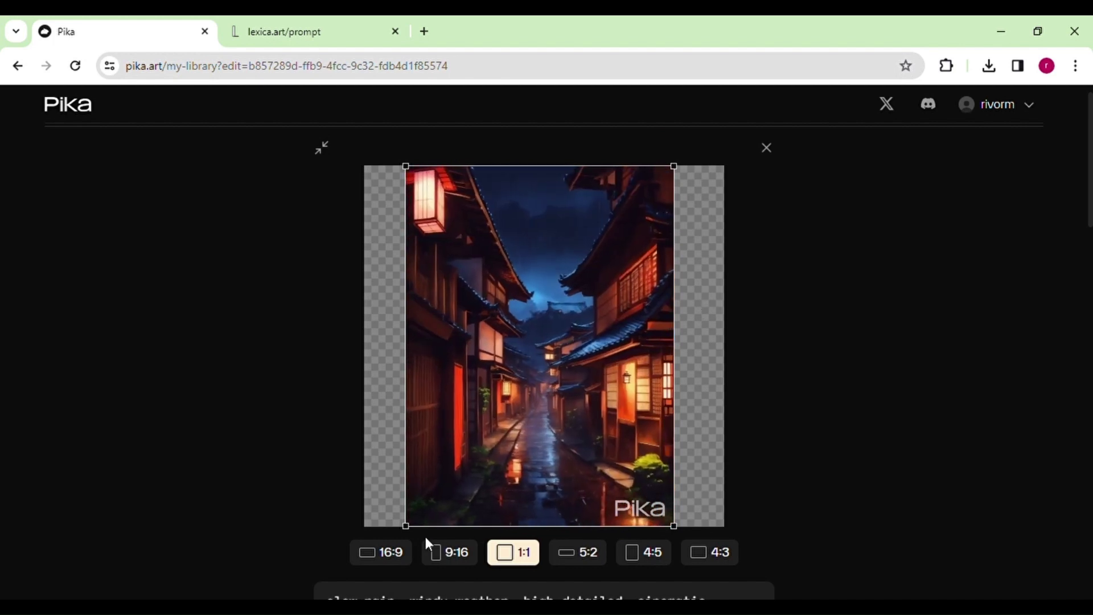
Set the alley canvas to 16:9 and generate the widescreen video
{"action": "left_click", "coordinate": [387, 552]}
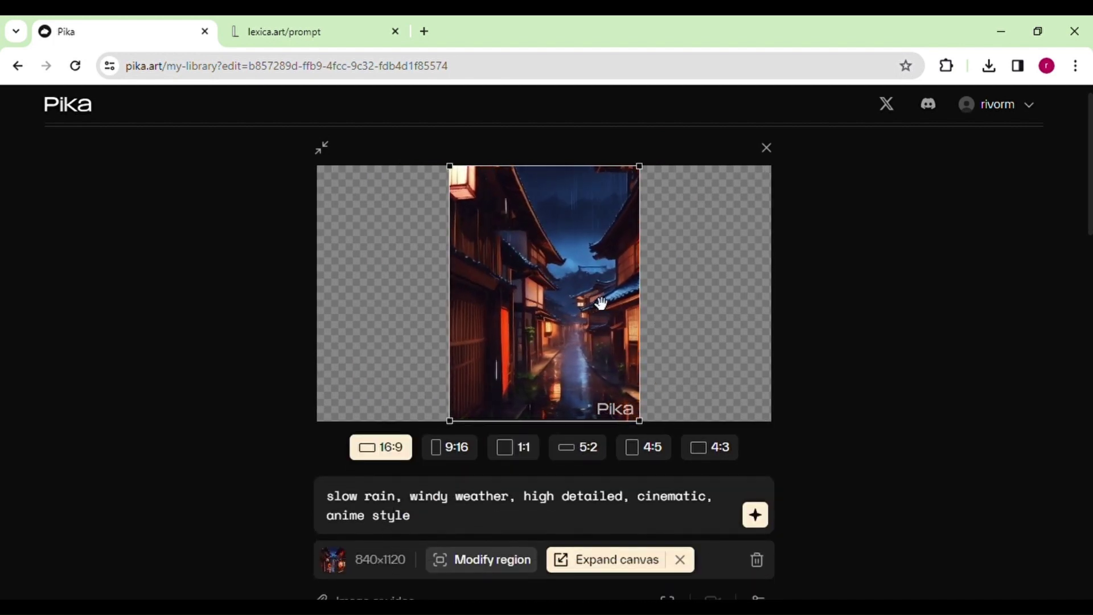
{"action": "scroll", "coordinate": [760, 481], "scroll_direction": "down", "scroll_amount": 1}
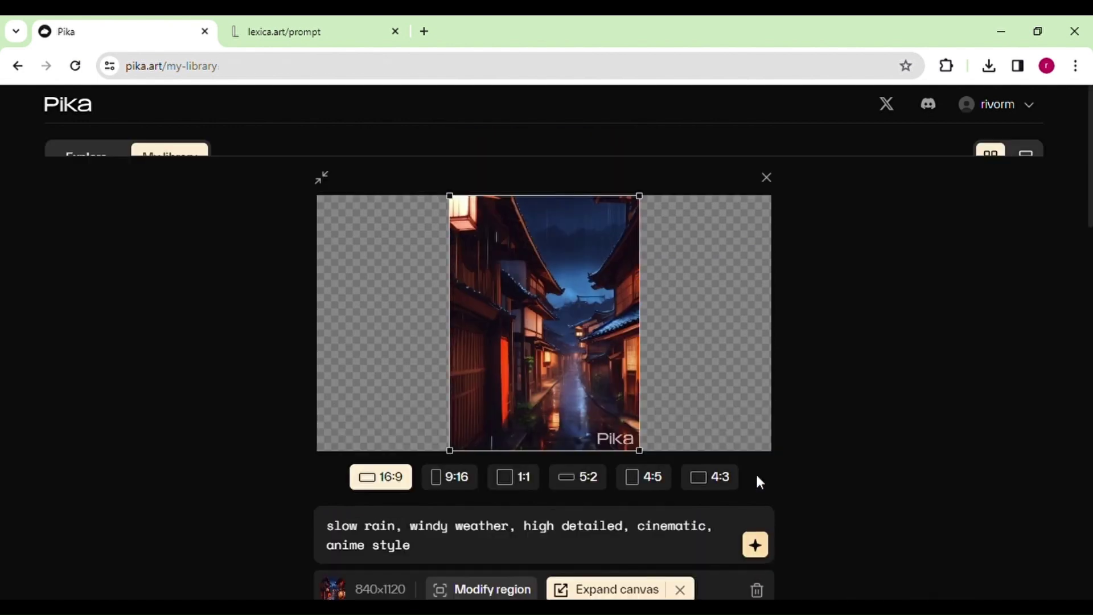
{"action": "left_click", "coordinate": [756, 481]}
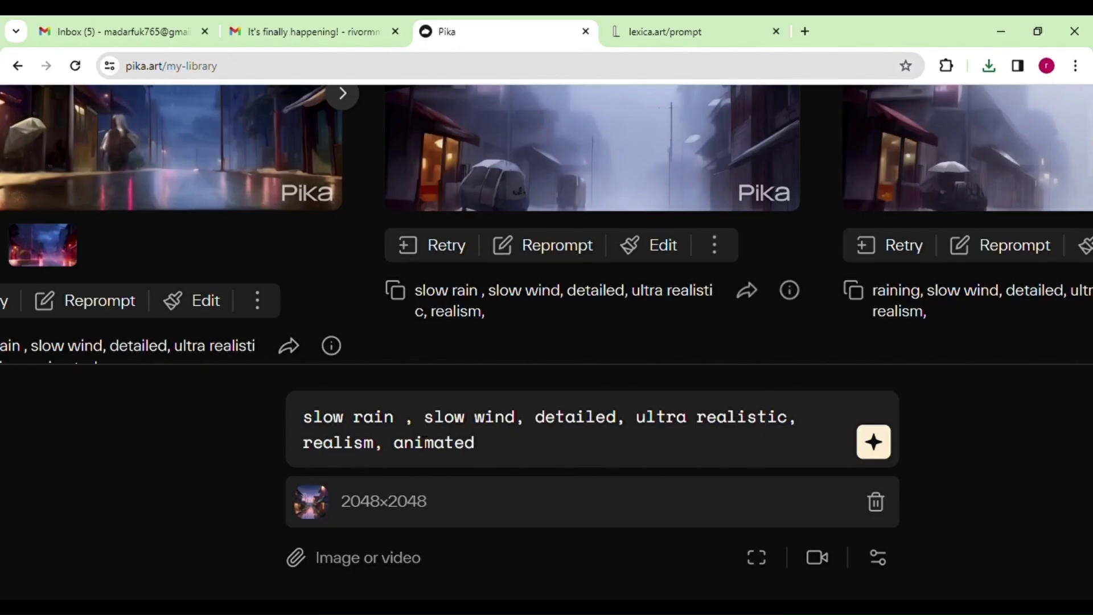
Append ', slow zoom' to the rainy-street prompt
{"action": "left_click", "coordinate": [817, 558]}
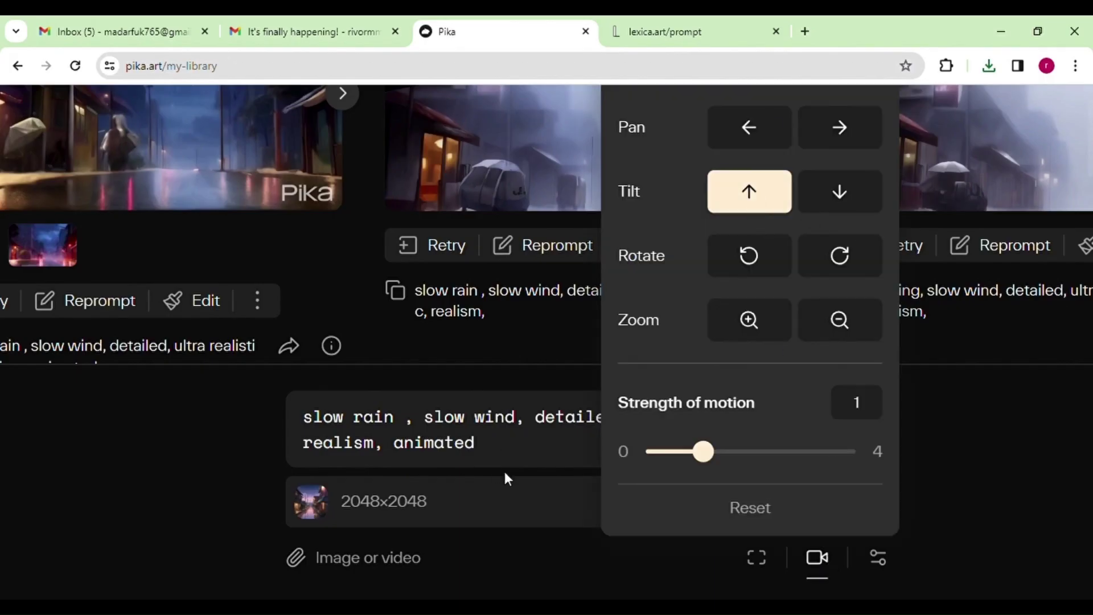
{"action": "left_click", "coordinate": [510, 454]}
{"action": "type", "text": ", slow zoom"}
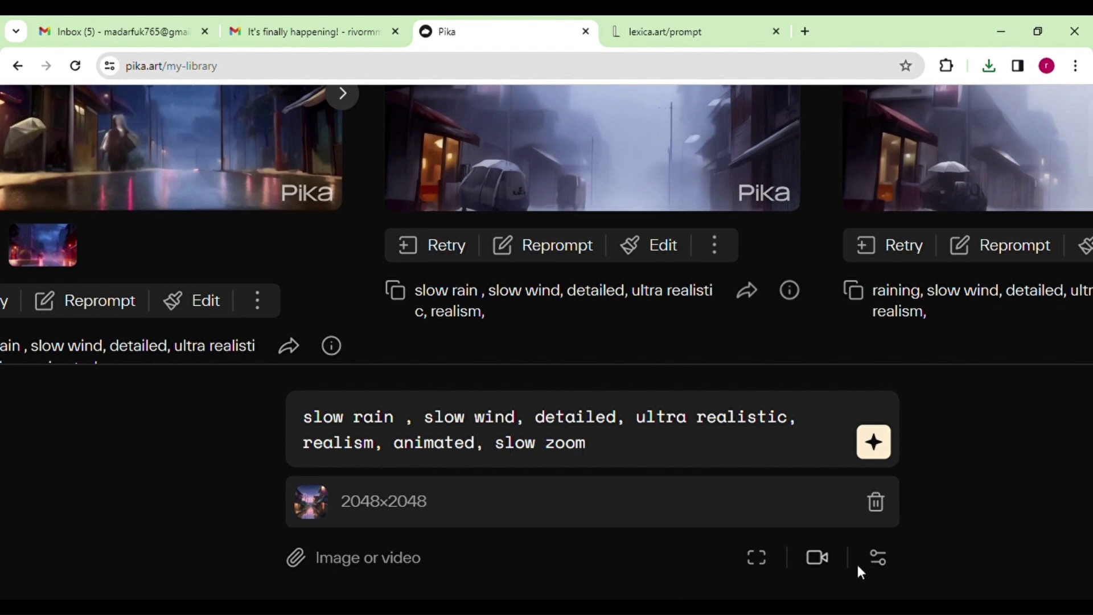
Set seed 5545445 in the parameters and generate the rainy-street girl video
{"action": "left_click", "coordinate": [876, 557]}
{"action": "type", "text": "5545445"}
{"action": "left_click", "coordinate": [756, 564]}
{"action": "left_click", "coordinate": [881, 370]}
{"action": "left_click", "coordinate": [873, 442]}
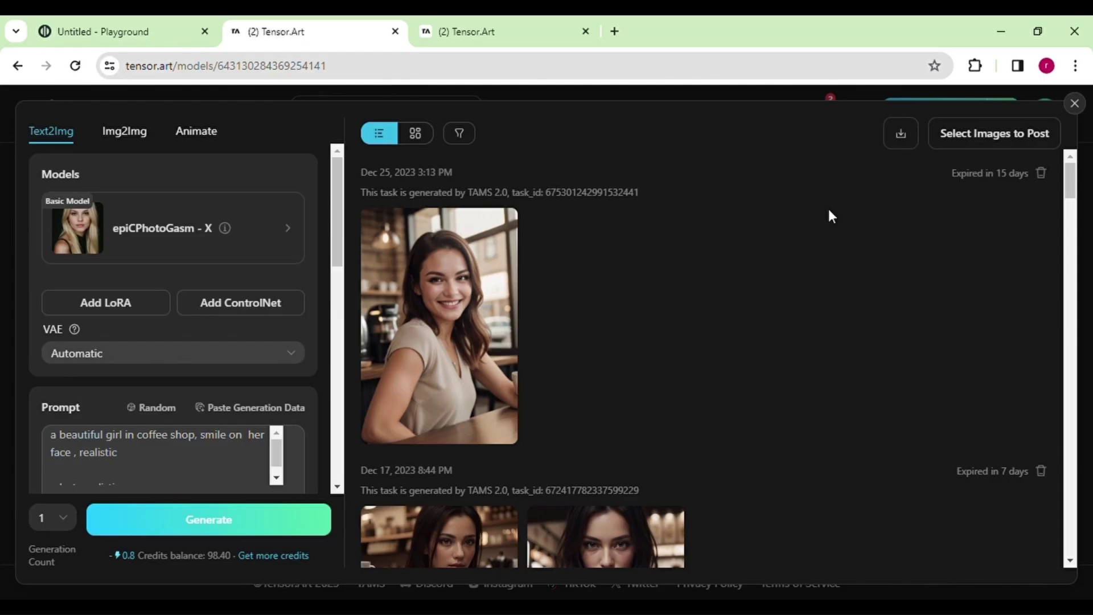
Enlarge the Dec 25 smiling coffee-shop woman portrait to its full-size preview
{"action": "left_click", "coordinate": [434, 266]}
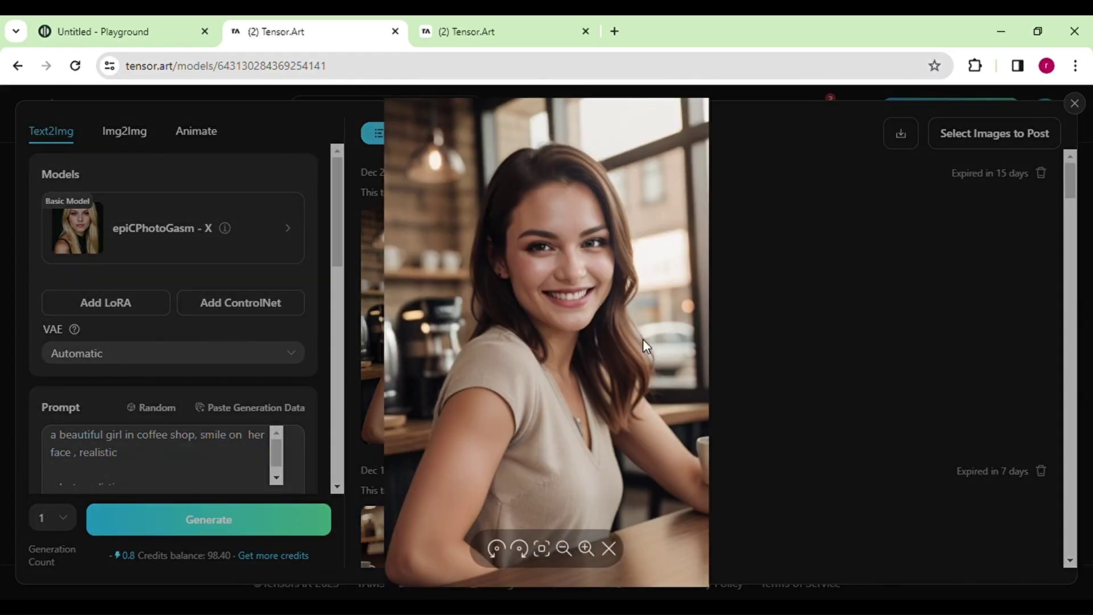